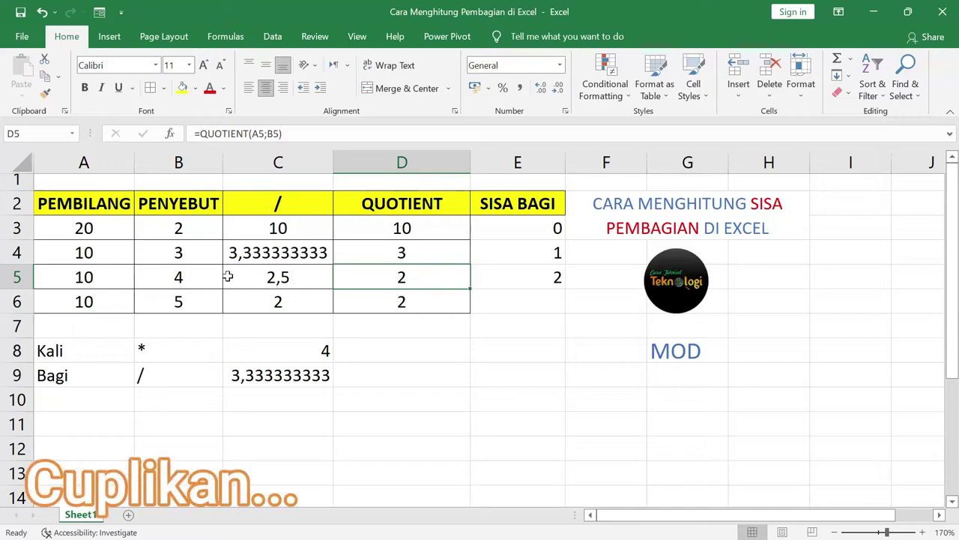
# Step: Fill the MOD remainder formula from E5 down into E6 so it shows 0
pyautogui.click(182, 279)
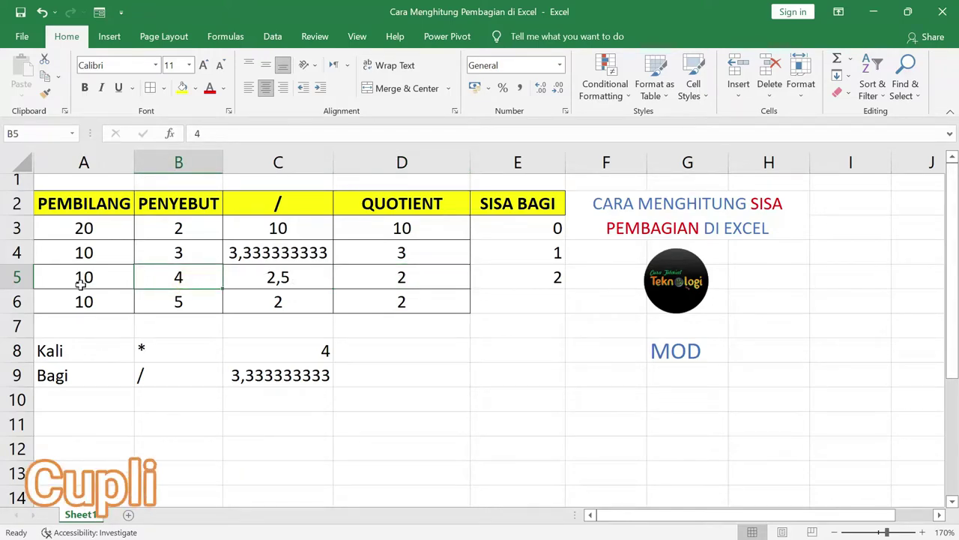
pyautogui.click(556, 278)
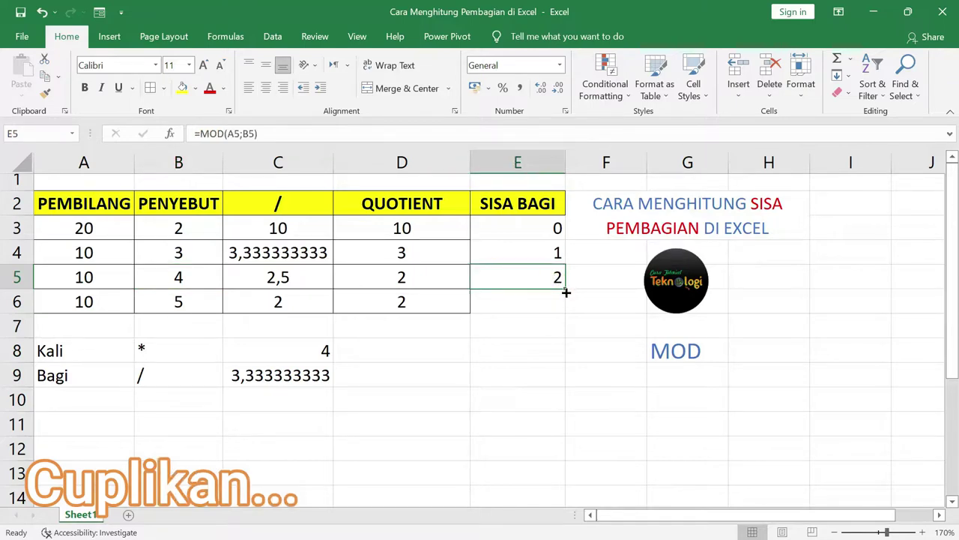
pyautogui.moveTo(565, 289); pyautogui.dragTo(563, 310)
pyautogui.click(537, 306)
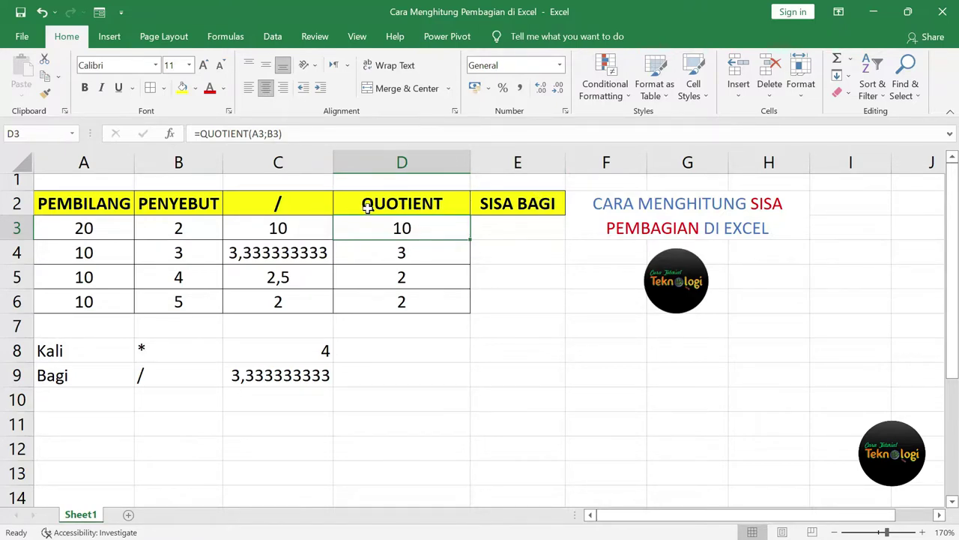
pyautogui.click(435, 201)
pyautogui.click(419, 230)
pyautogui.click(424, 248)
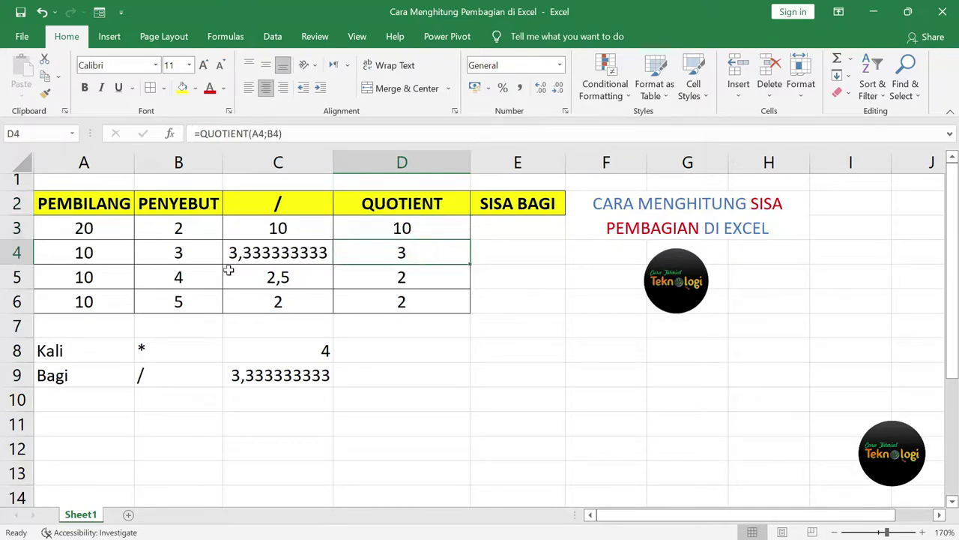
pyautogui.click(88, 252)
pyautogui.click(189, 250)
pyautogui.click(414, 251)
pyautogui.click(544, 228)
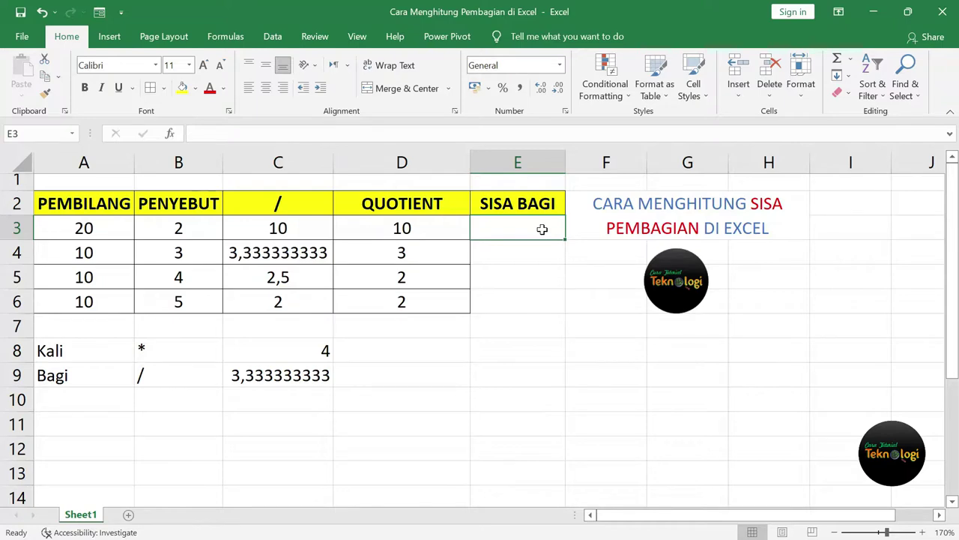
# Step: Enter the label 'MOD' in cell G8
pyautogui.click(659, 354)
pyautogui.write('M')
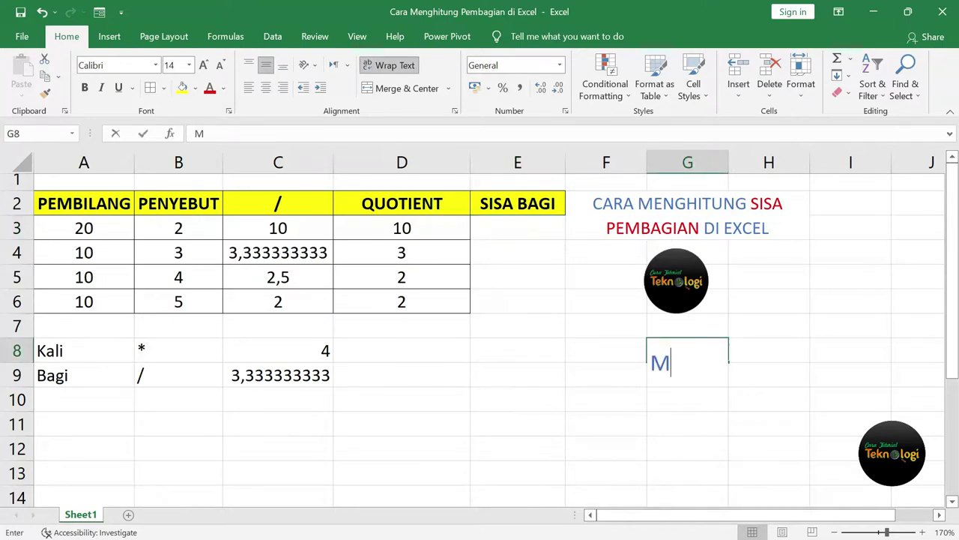
pyautogui.write('OD')
pyautogui.press('Return')
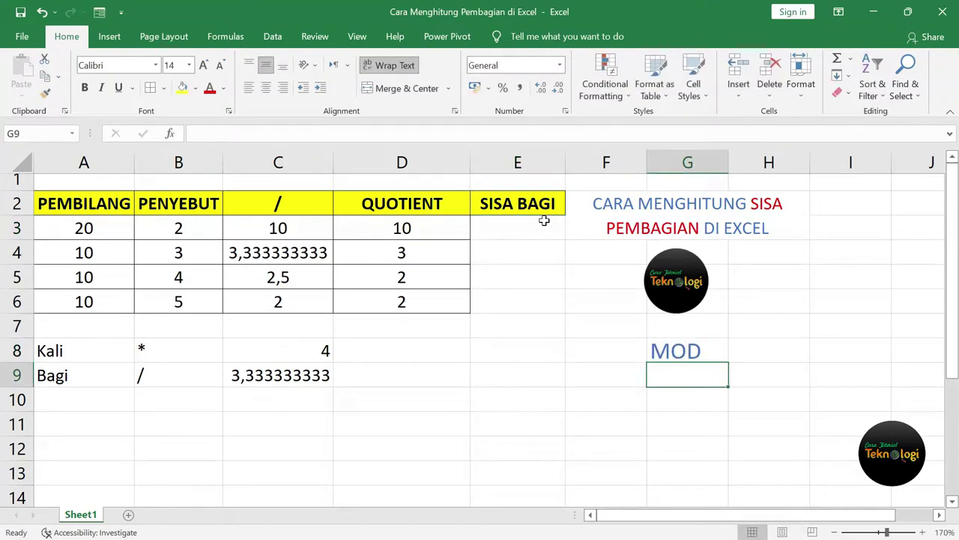
# Step: Enter =MOD(A3;B3) in E3, giving a remainder of 0 for 20 divided by 2
pyautogui.click(541, 228)
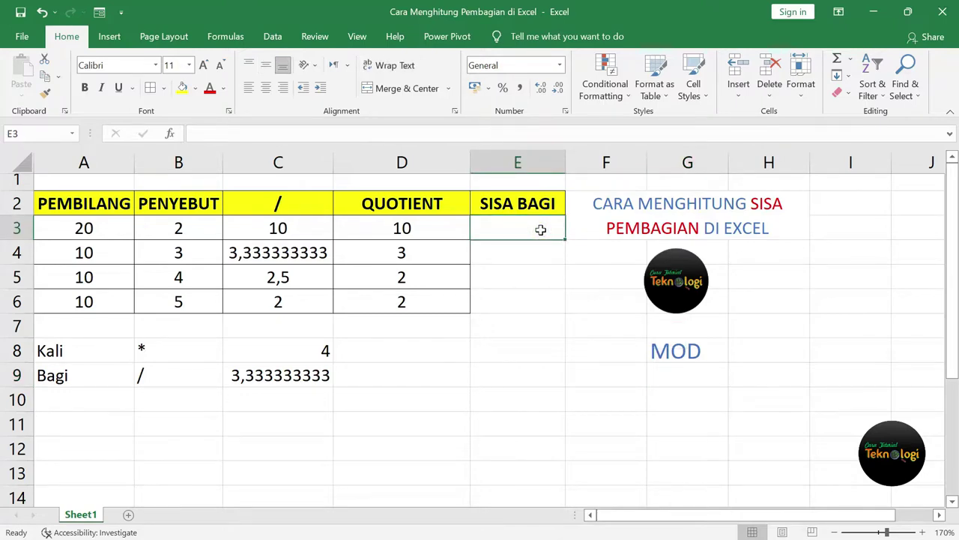
pyautogui.write('=')
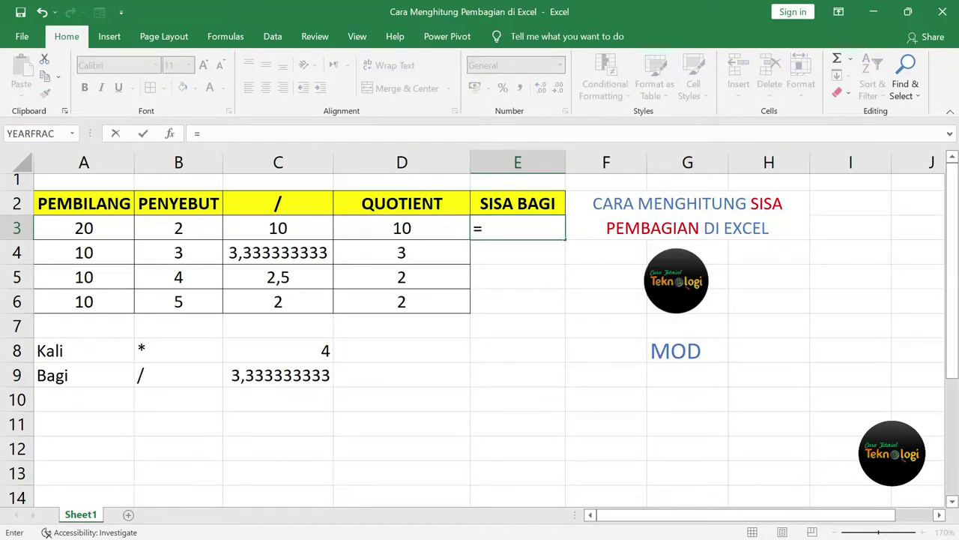
pyautogui.write('mod')
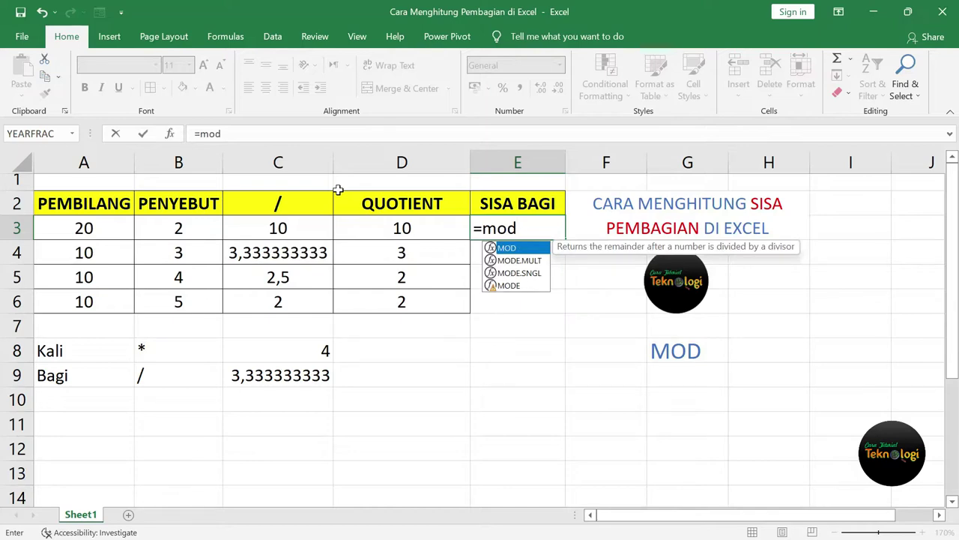
pyautogui.write('(')
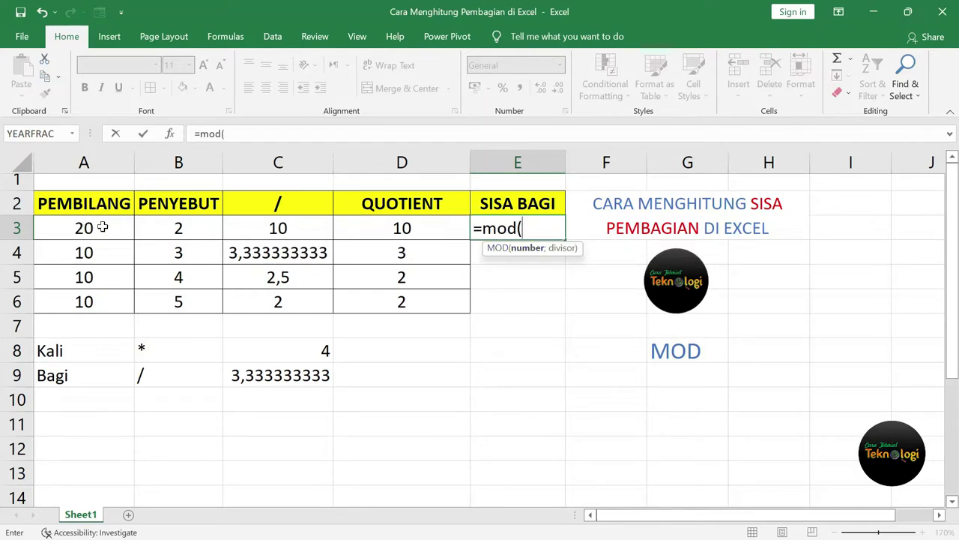
pyautogui.click(97, 227)
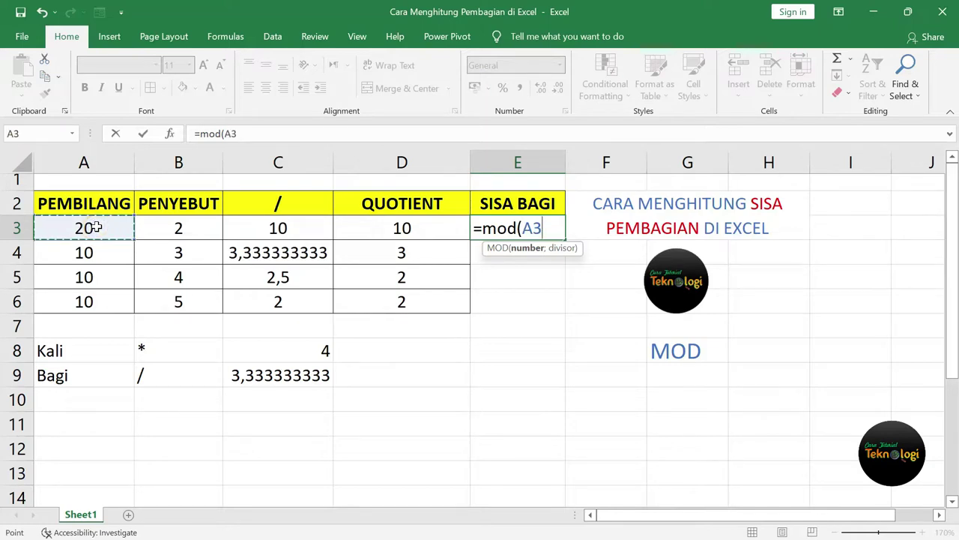
pyautogui.write(';')
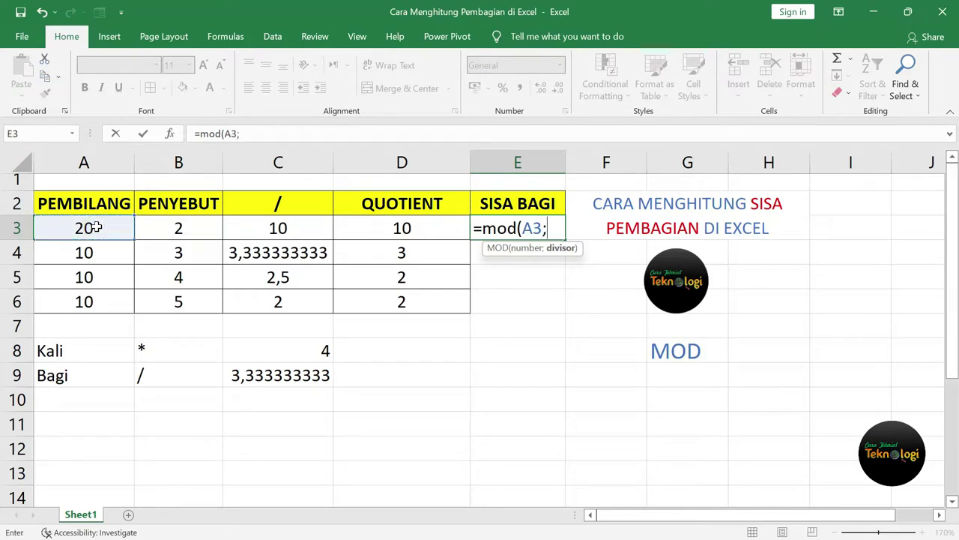
pyautogui.click(195, 228)
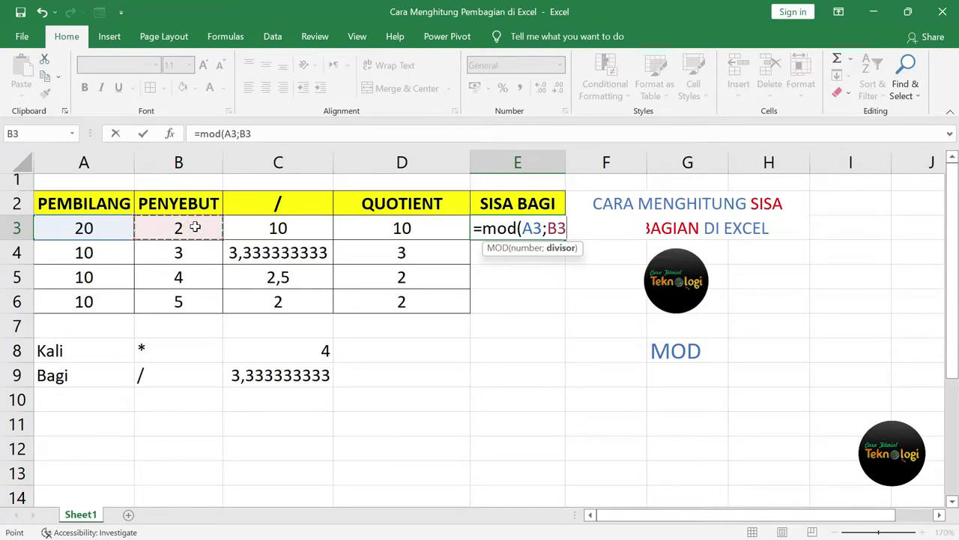
pyautogui.write(')')
pyautogui.press('Return')
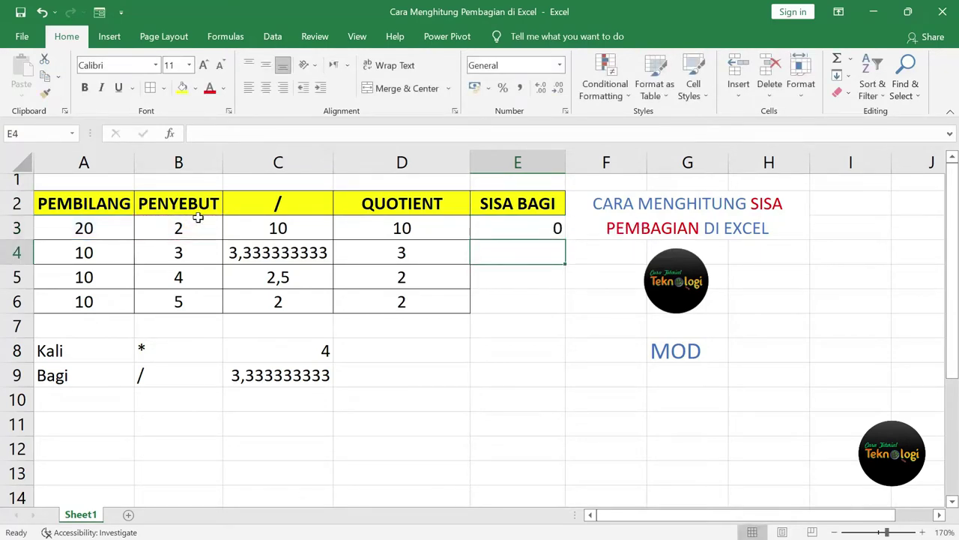
pyautogui.click(518, 225)
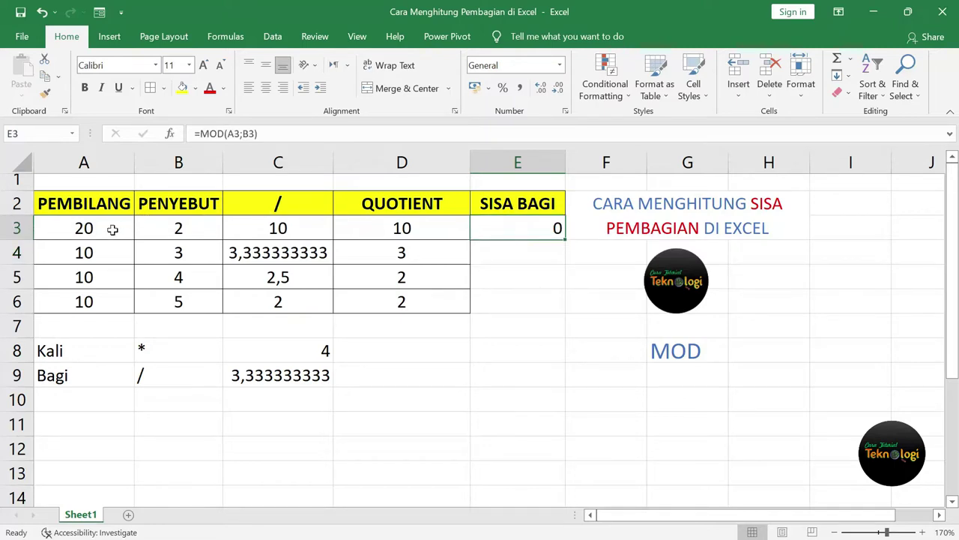
# Step: Review row 3's dividend 20, divisor 2 and QUOTIENT result, then row 4's inputs
pyautogui.click(114, 226)
pyautogui.click(198, 229)
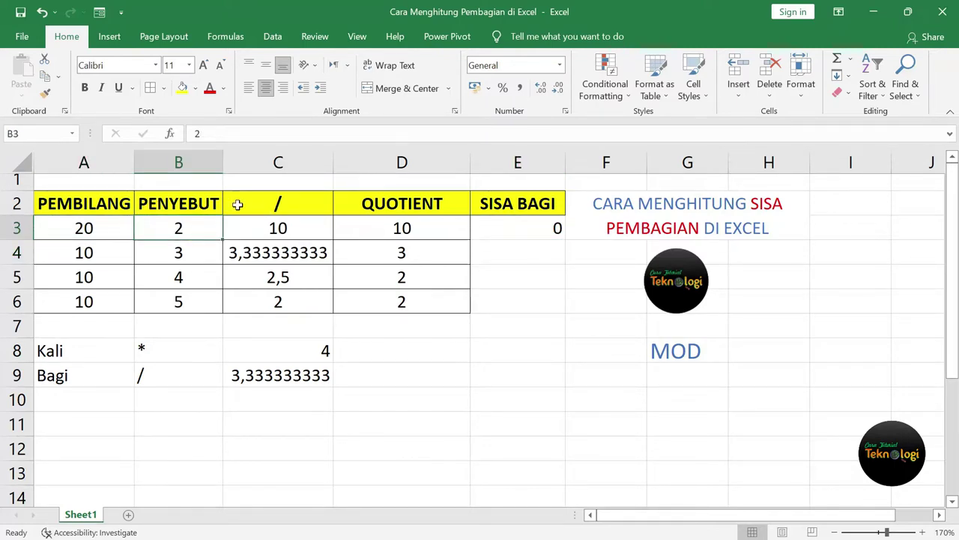
pyautogui.click(420, 229)
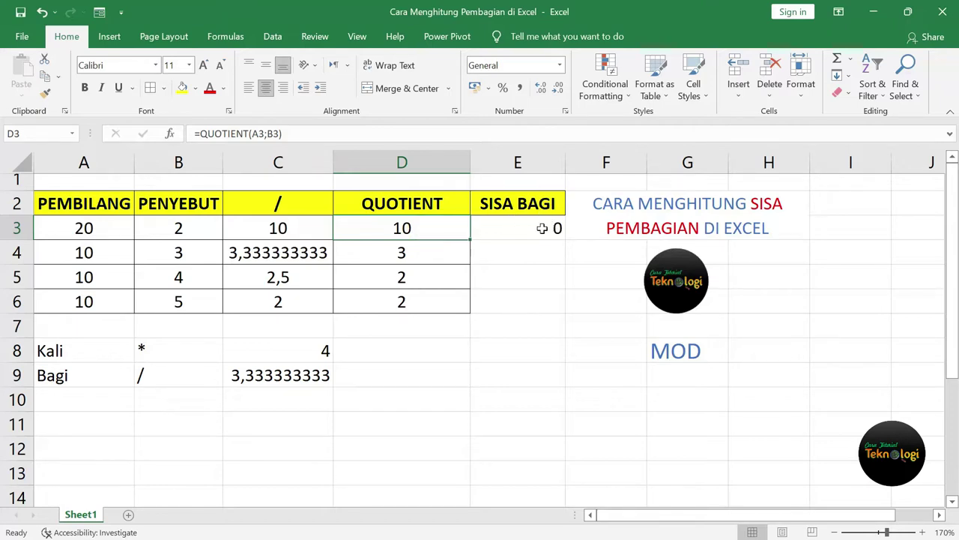
pyautogui.click(99, 256)
pyautogui.click(182, 253)
# Step: Enter =MOD(A4;B4) in E4, returning a remainder of 1 for 10 divided by 3
pyautogui.click(510, 251)
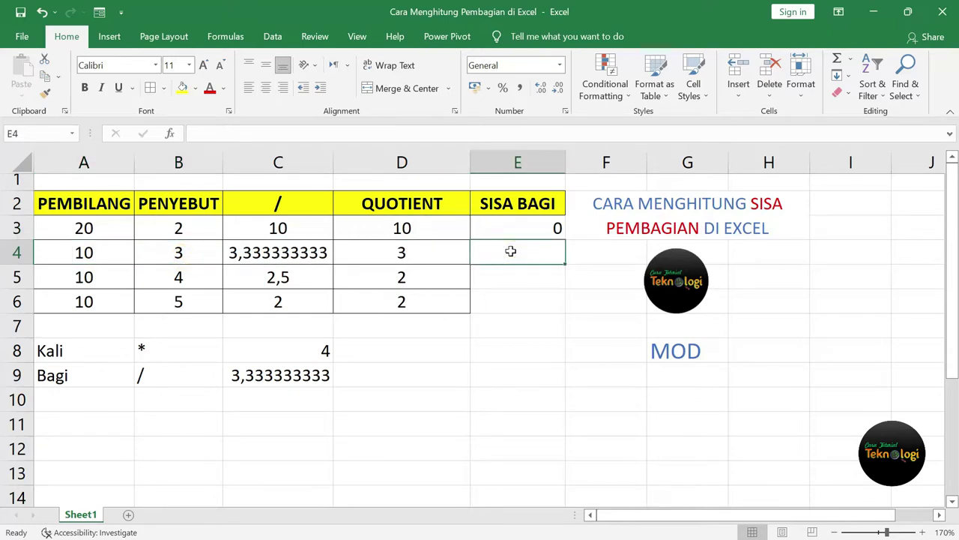
pyautogui.write('=mod')
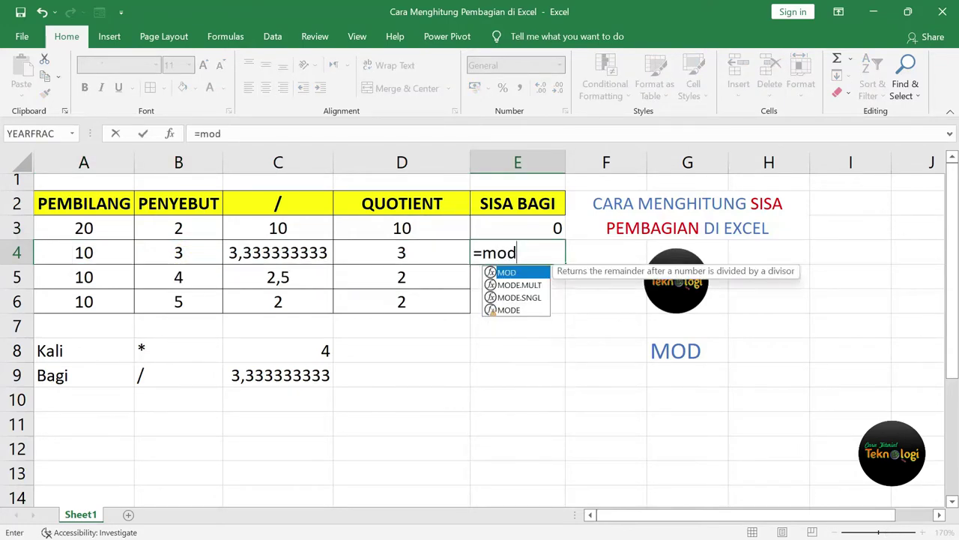
pyautogui.write('(')
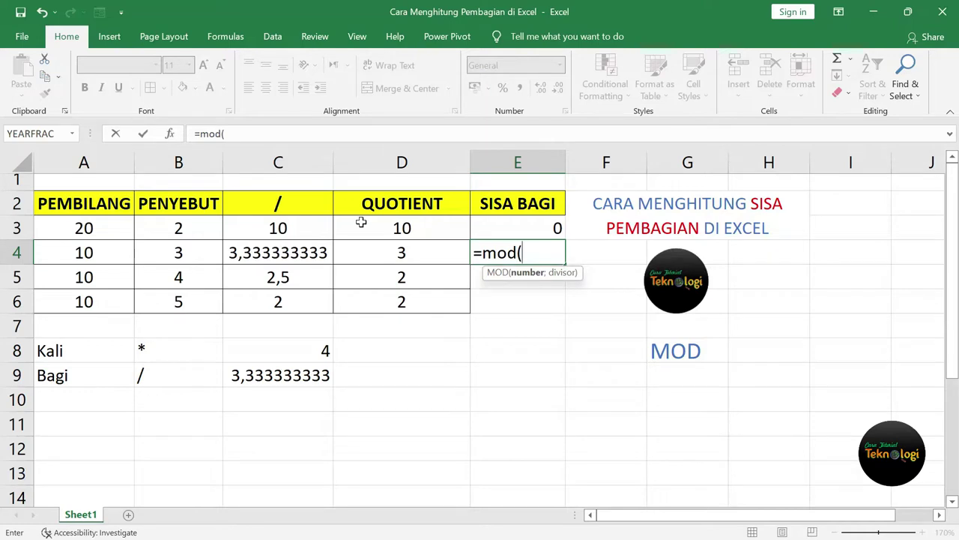
pyautogui.click(103, 253)
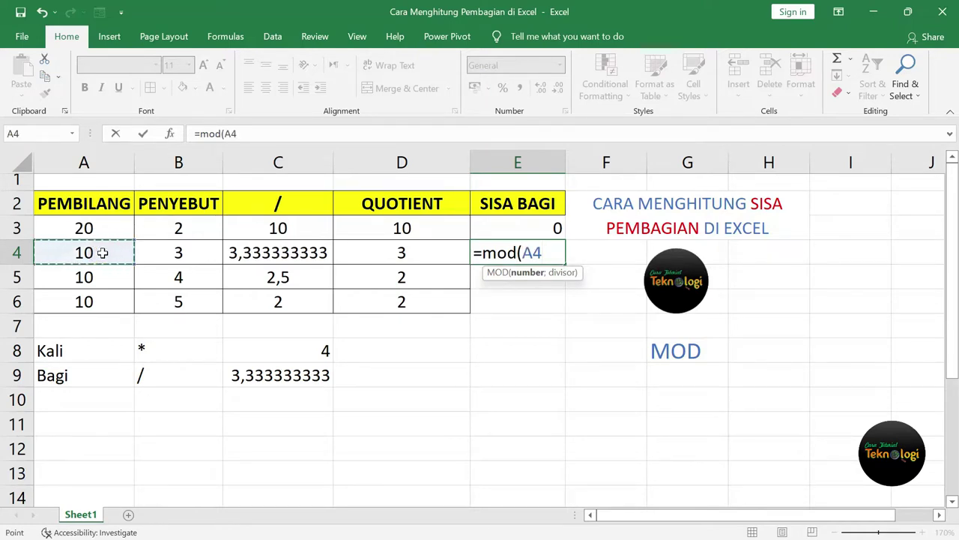
pyautogui.write(';')
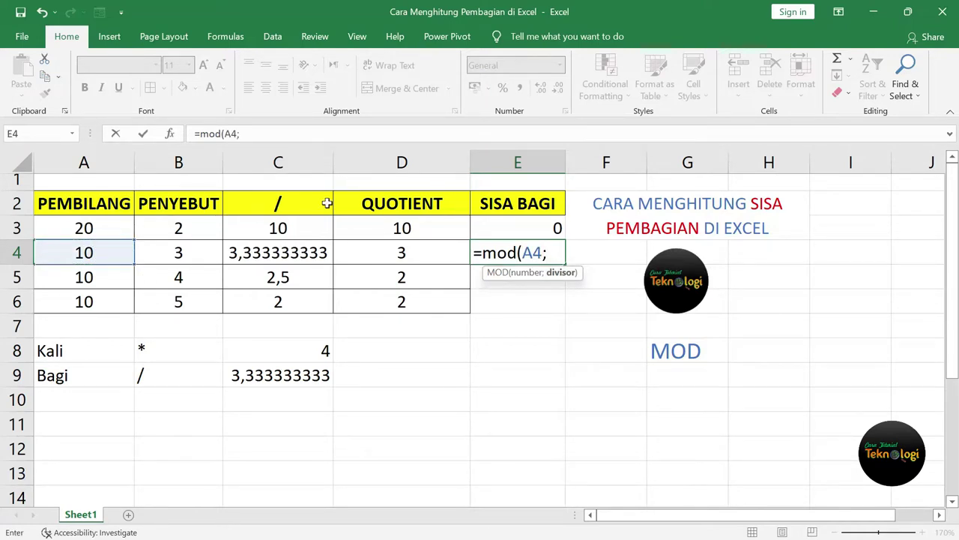
pyautogui.click(201, 255)
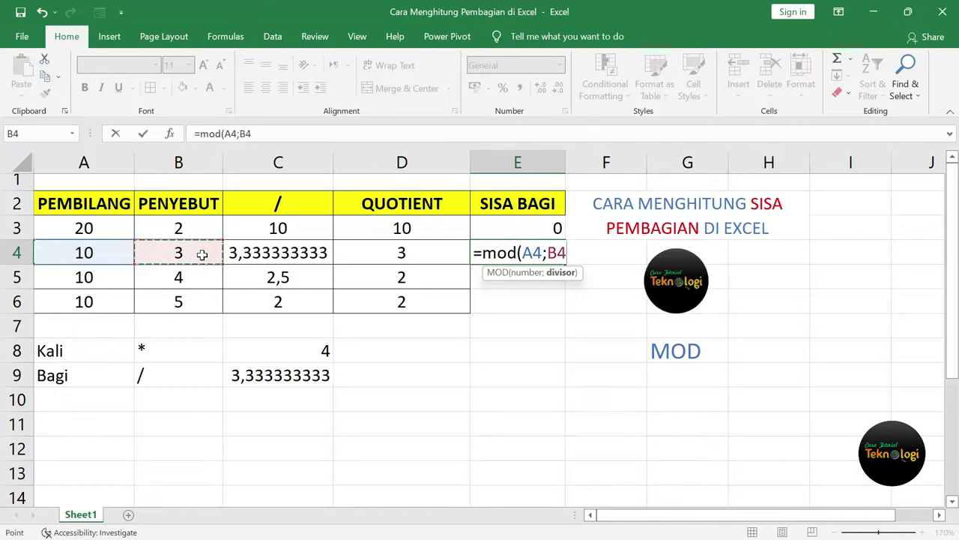
pyautogui.press('Return')
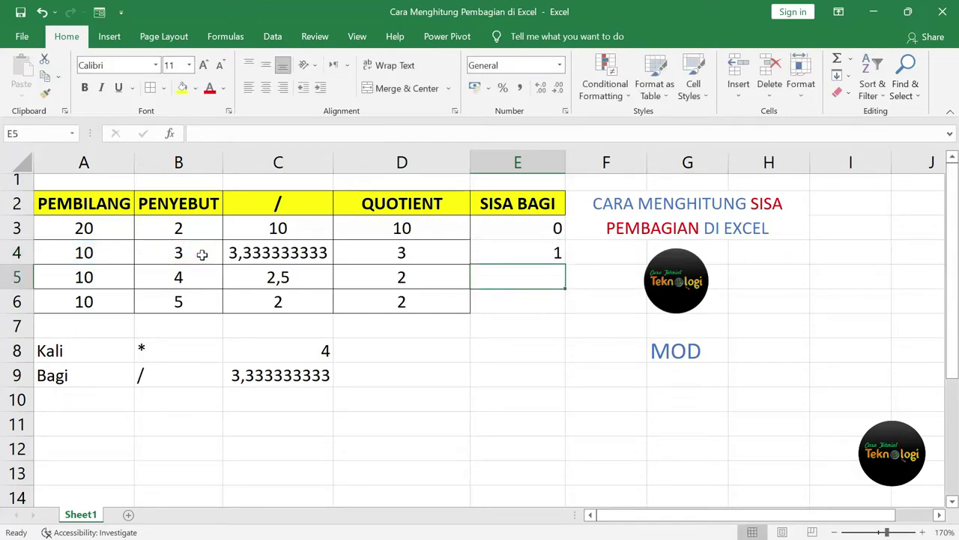
# Step: Review row 4's values and the division, QUOTIENT and MOD formulas in C4–E4
pyautogui.click(490, 255)
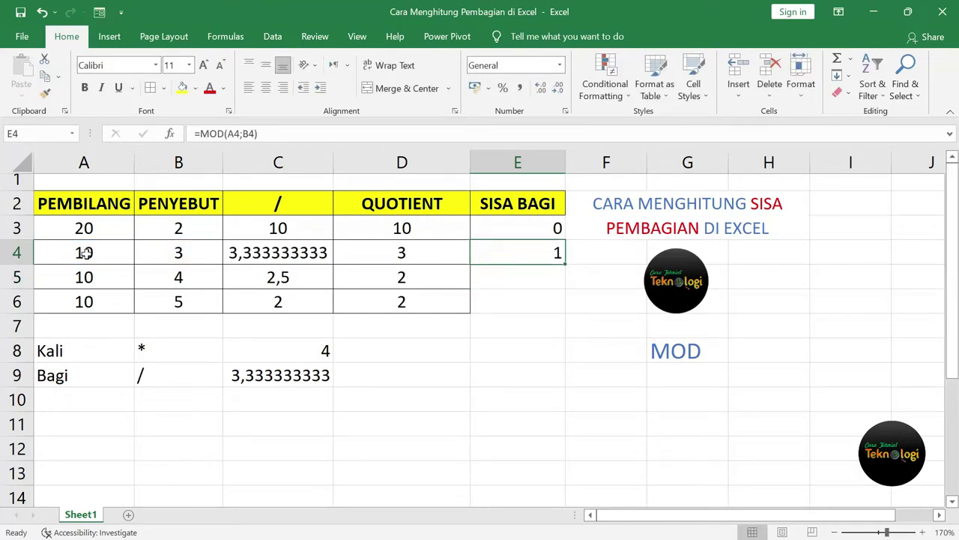
pyautogui.click(84, 252)
pyautogui.click(203, 248)
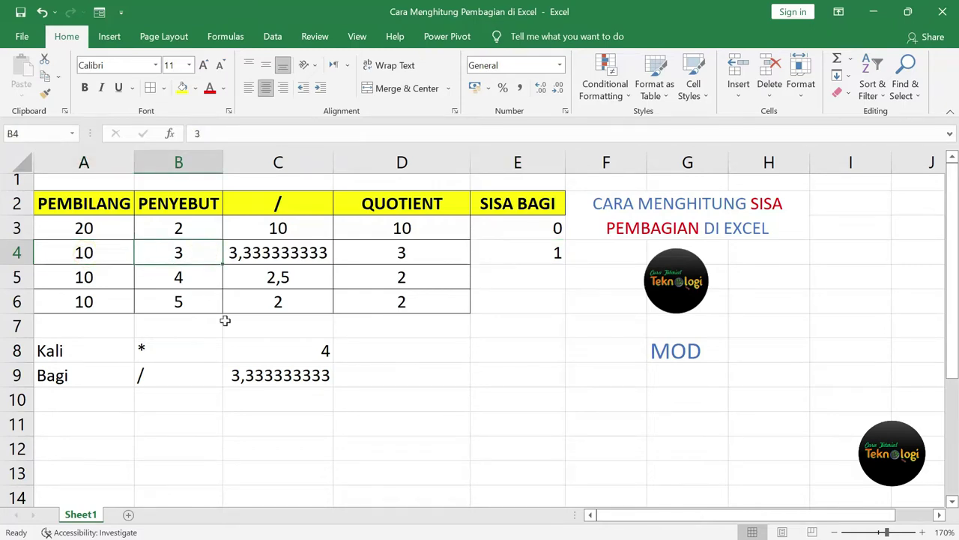
pyautogui.click(293, 252)
pyautogui.click(401, 252)
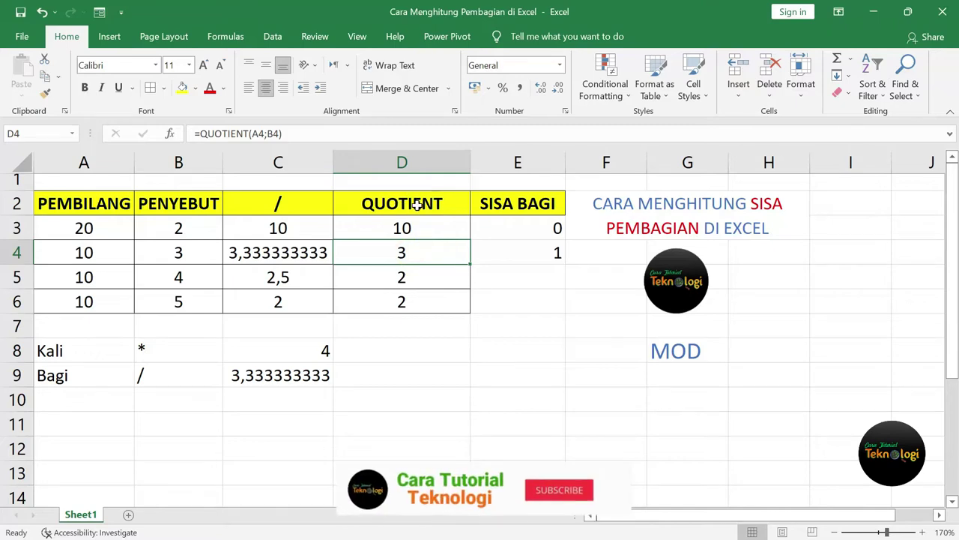
pyautogui.click(540, 252)
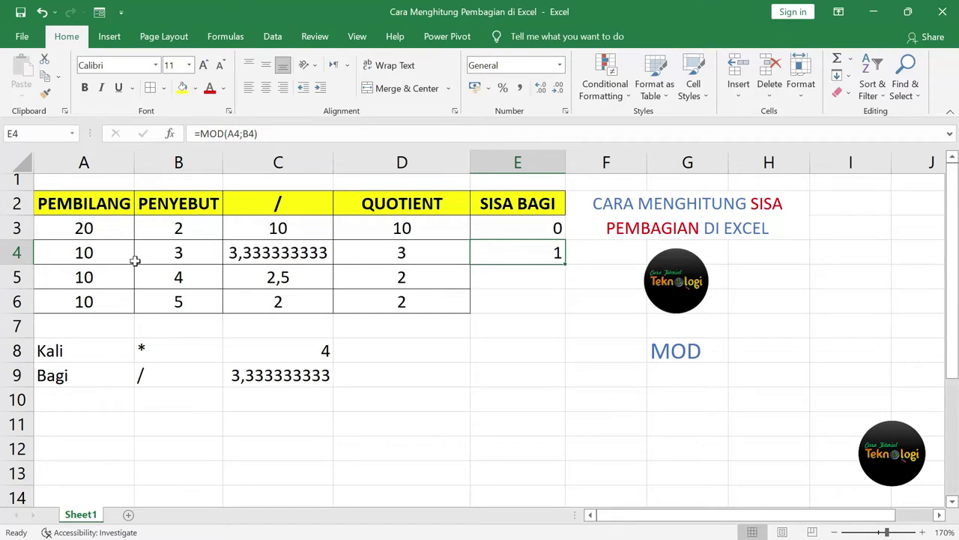
# Step: Enter =MOD(A5;B5) in E5, giving a remainder of 2 for 10 divided by 4
pyautogui.click(542, 278)
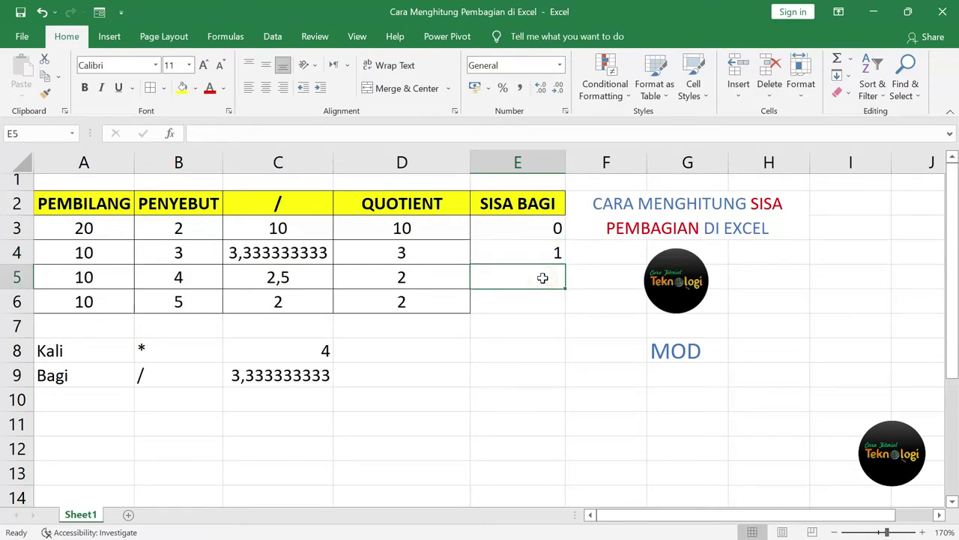
pyautogui.write('=mod')
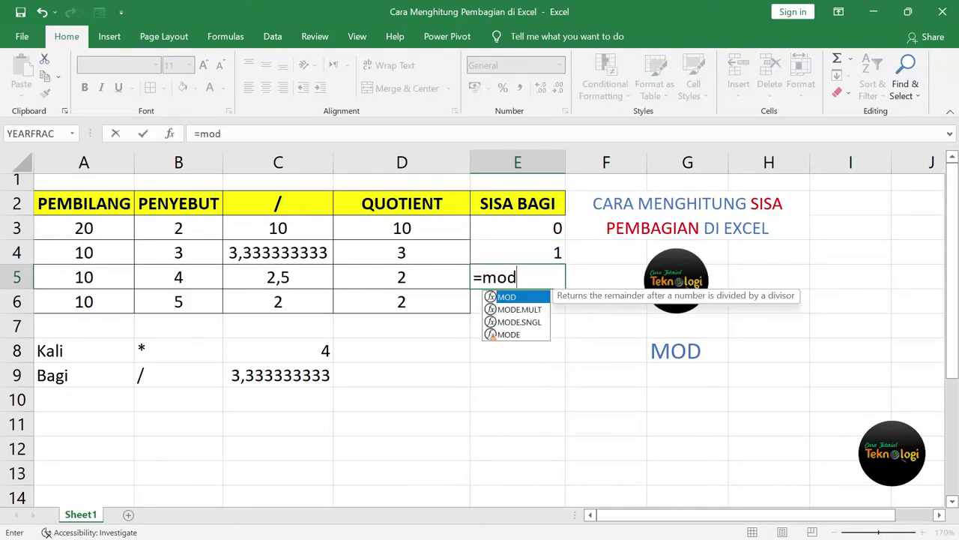
pyautogui.write('(')
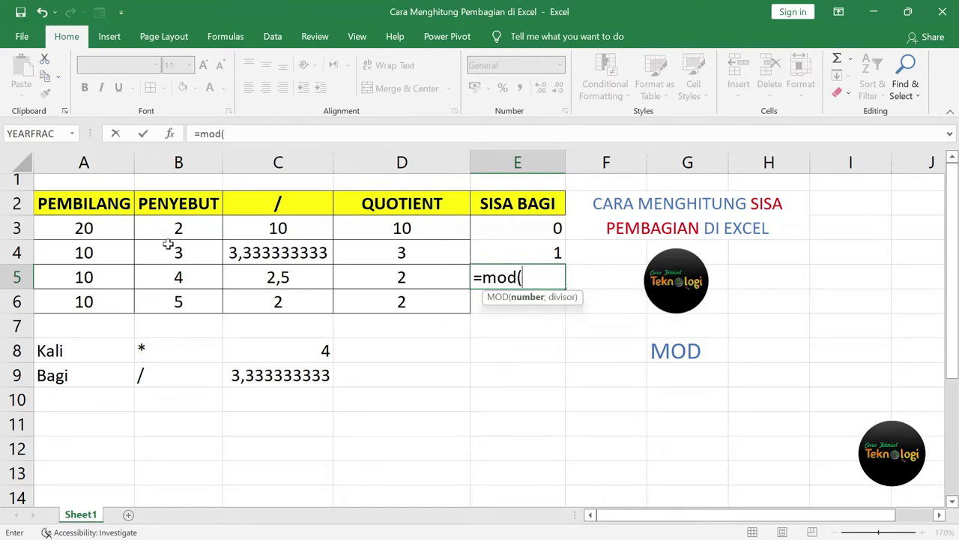
pyautogui.click(102, 279)
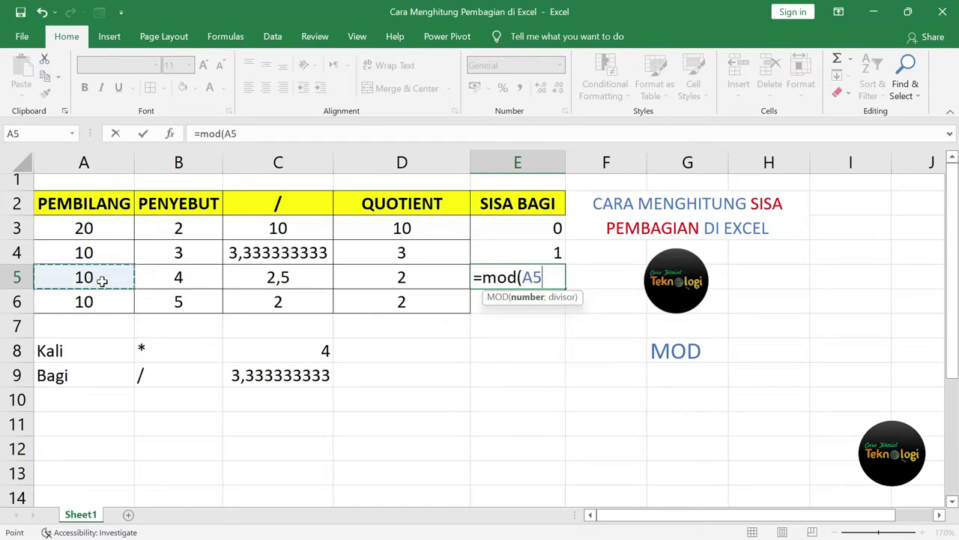
pyautogui.write(';')
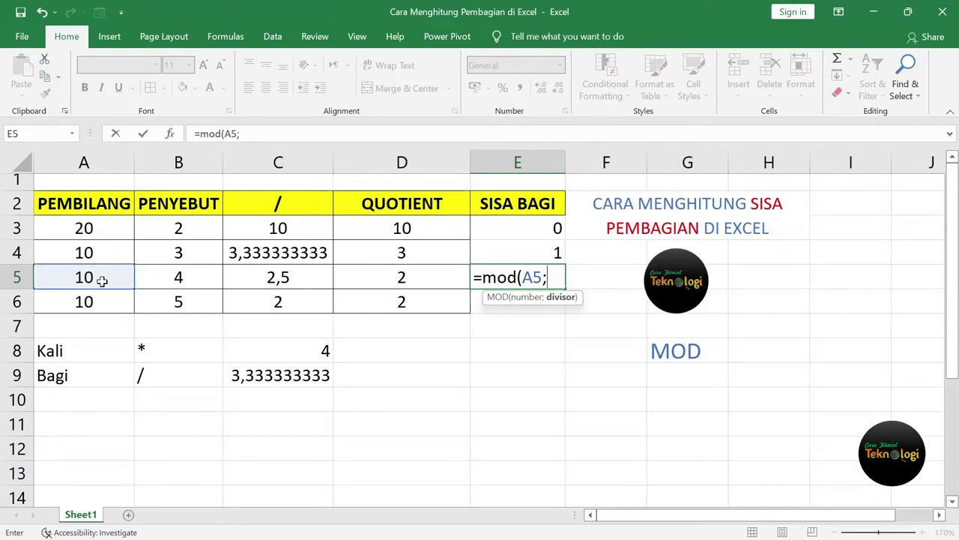
pyautogui.click(194, 275)
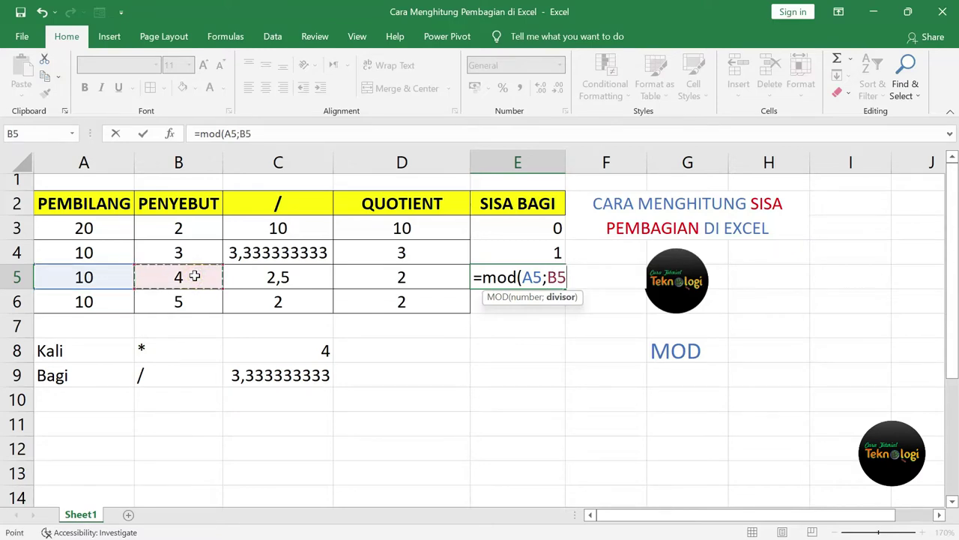
pyautogui.write(')')
pyautogui.press('Return')
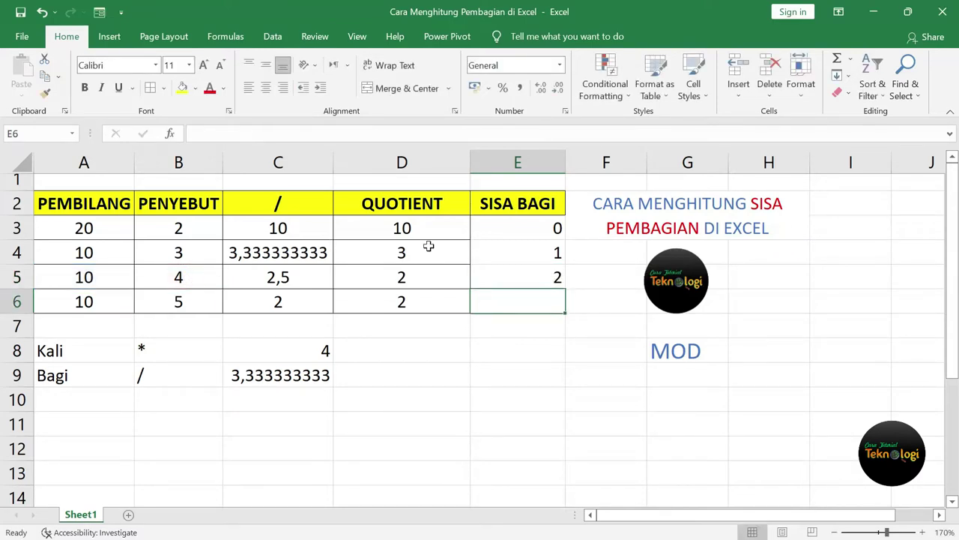
pyautogui.click(516, 278)
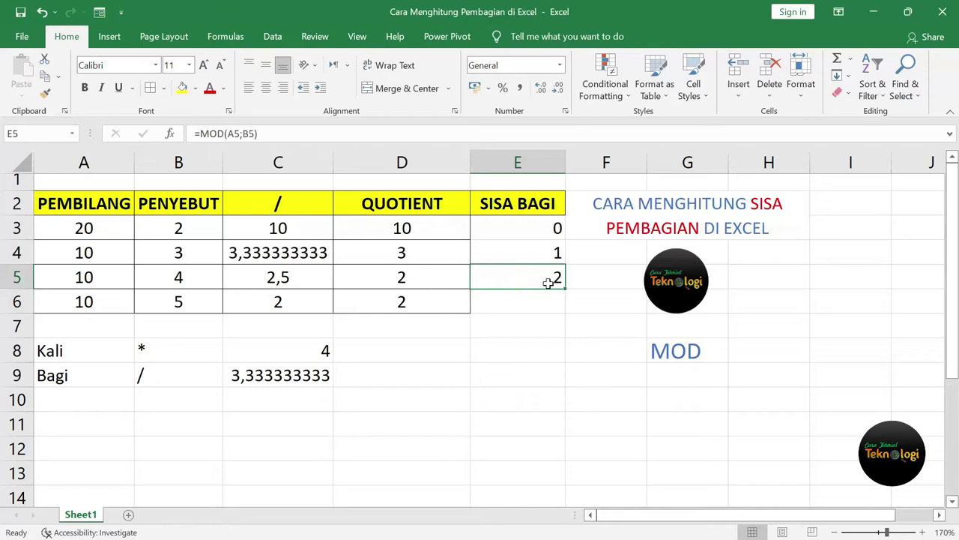
pyautogui.click(105, 276)
pyautogui.click(185, 279)
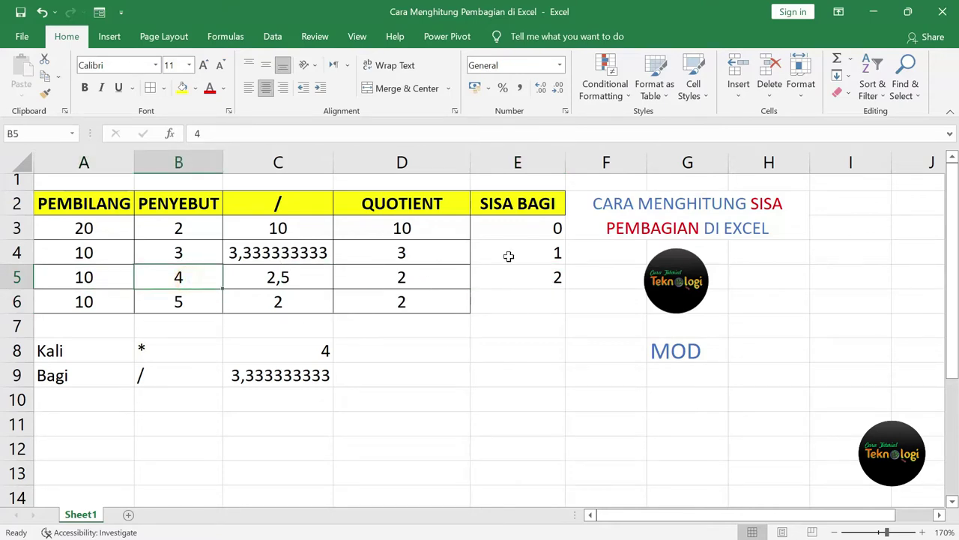
pyautogui.click(436, 283)
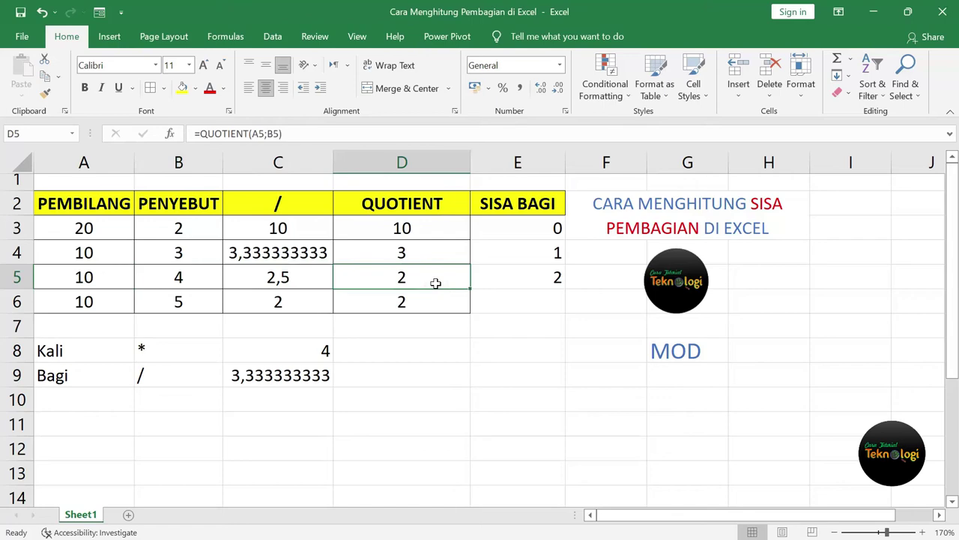
pyautogui.click(546, 282)
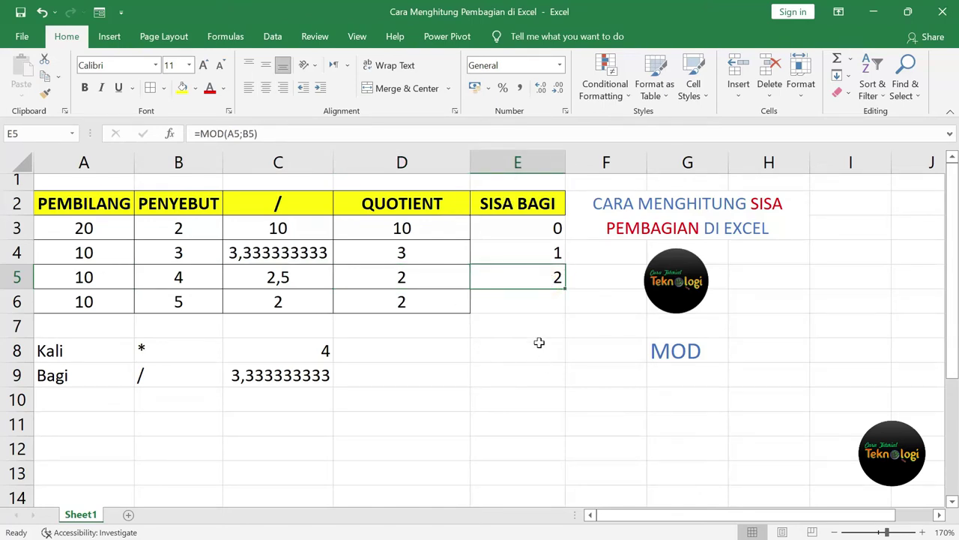
pyautogui.click(425, 281)
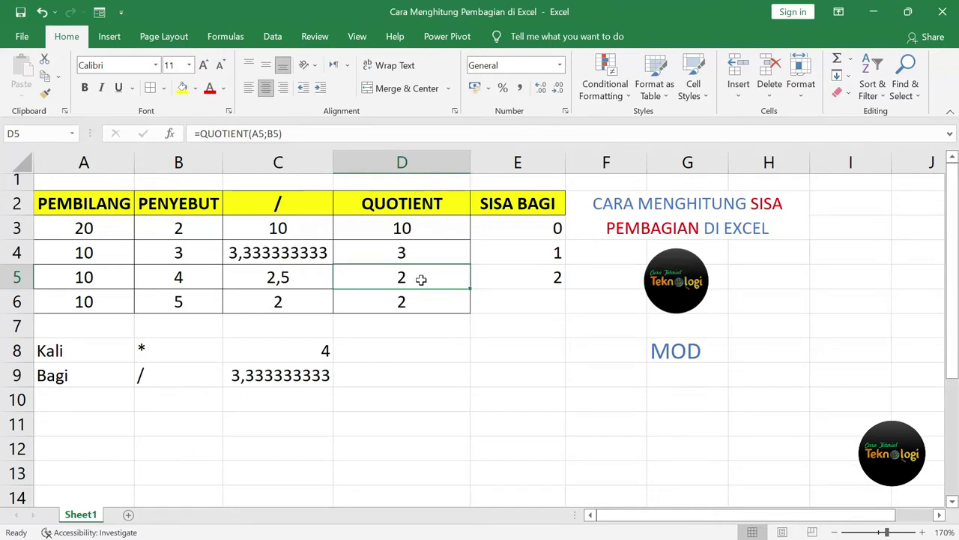
pyautogui.click(184, 281)
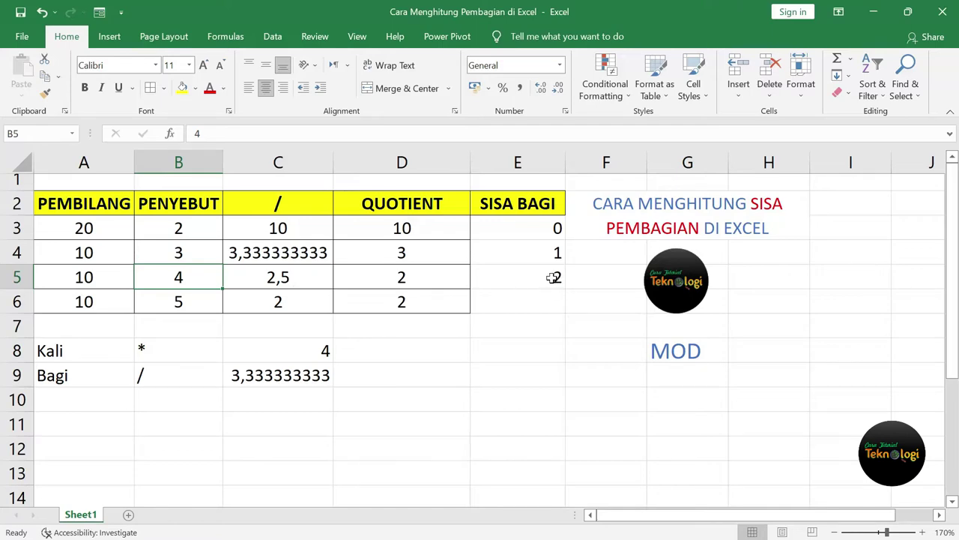
# Step: Fill E5's formula down so E6 holds =MOD(A6;B6) with remainder 0
pyautogui.click(553, 278)
pyautogui.moveTo(566, 289); pyautogui.dragTo(537, 308)
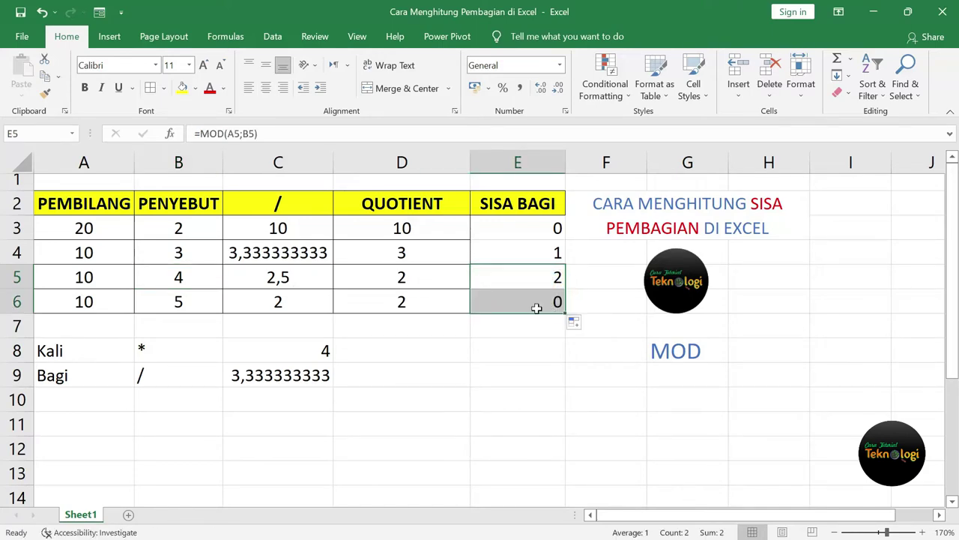
pyautogui.click(536, 308)
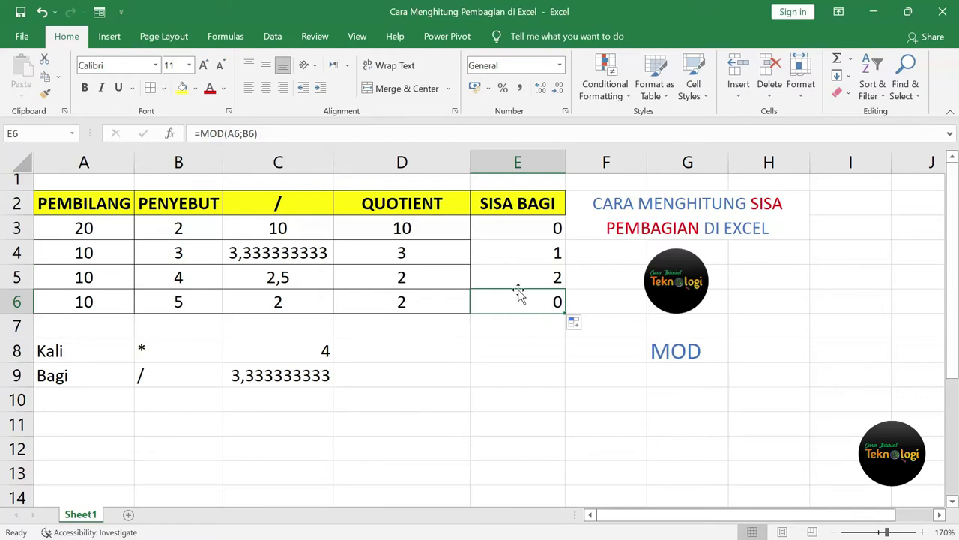
pyautogui.click(88, 278)
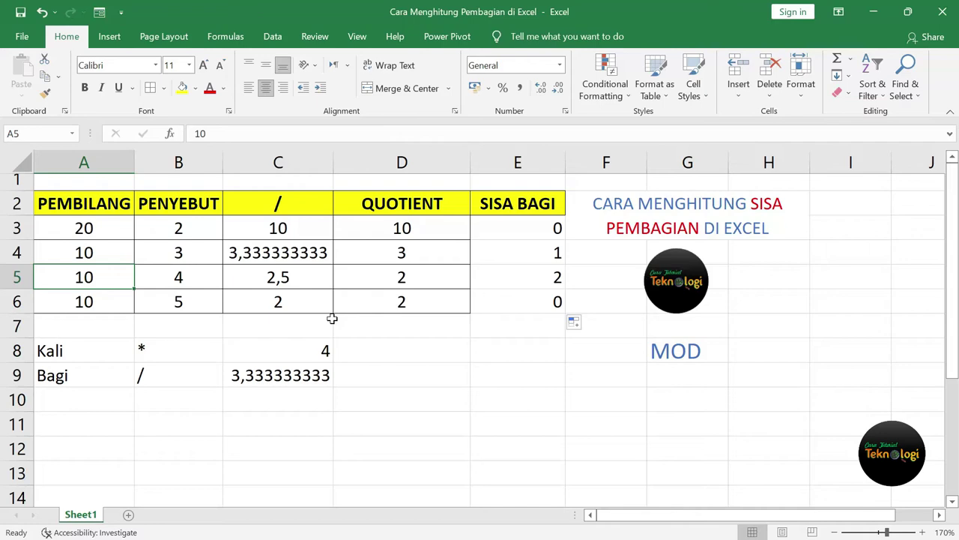
# Step: Change the dividend in A4 to 200
pyautogui.press('Up')
pyautogui.write('200')
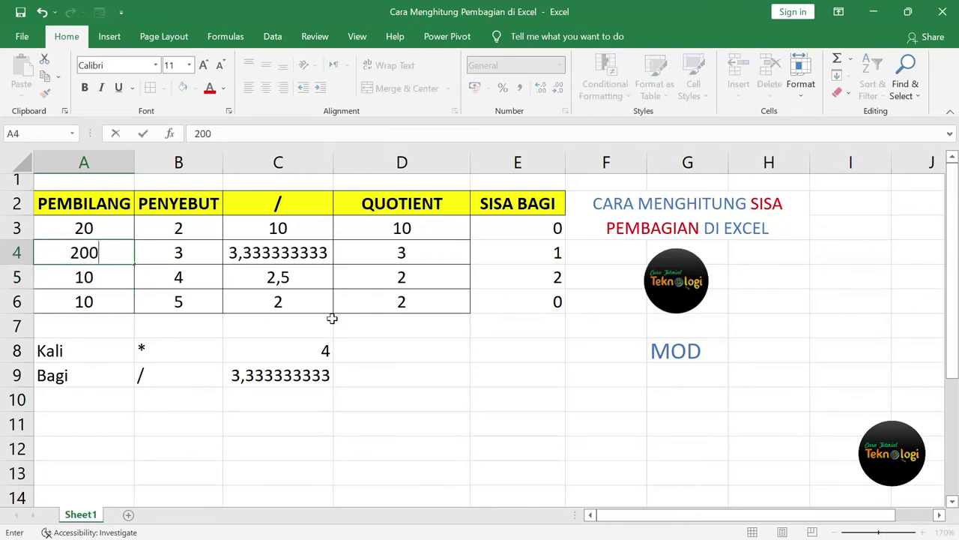
pyautogui.press('Return')
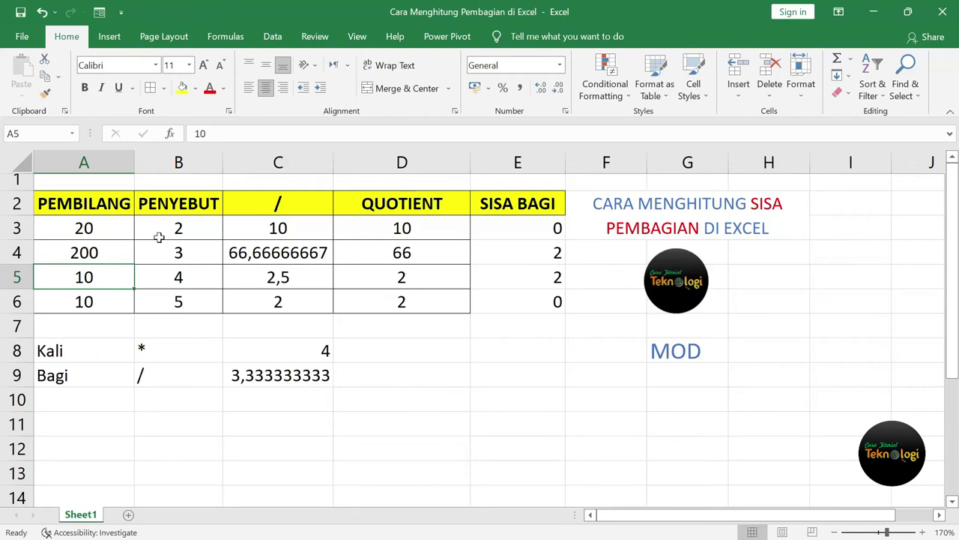
# Step: Review row 4's recalculated results: 66,66666667, quotient 66 and remainder 2
pyautogui.click(102, 256)
pyautogui.click(175, 255)
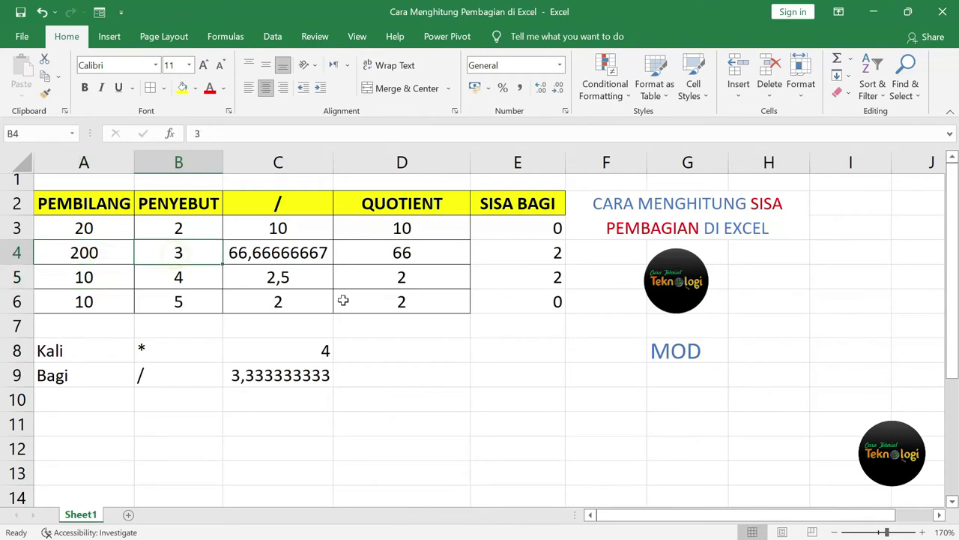
pyautogui.click(429, 248)
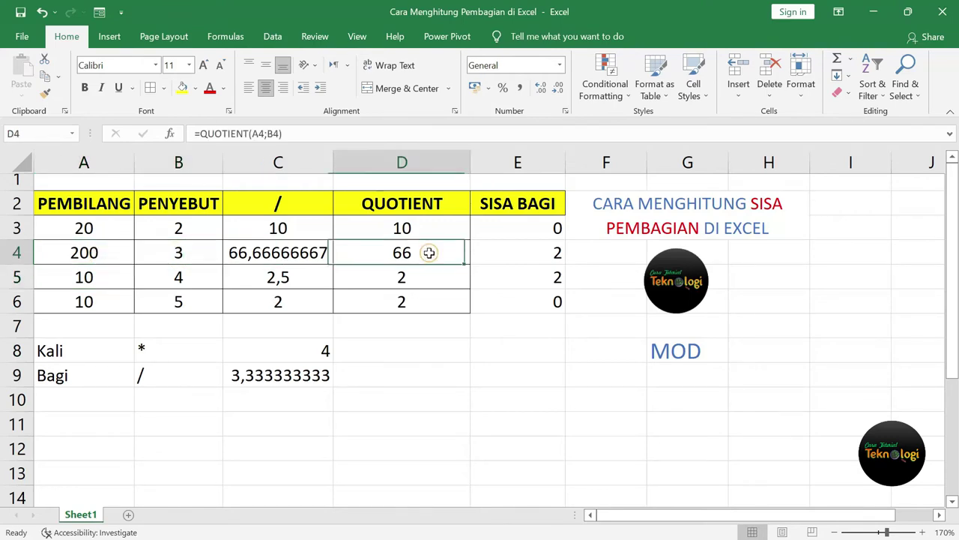
pyautogui.click(545, 252)
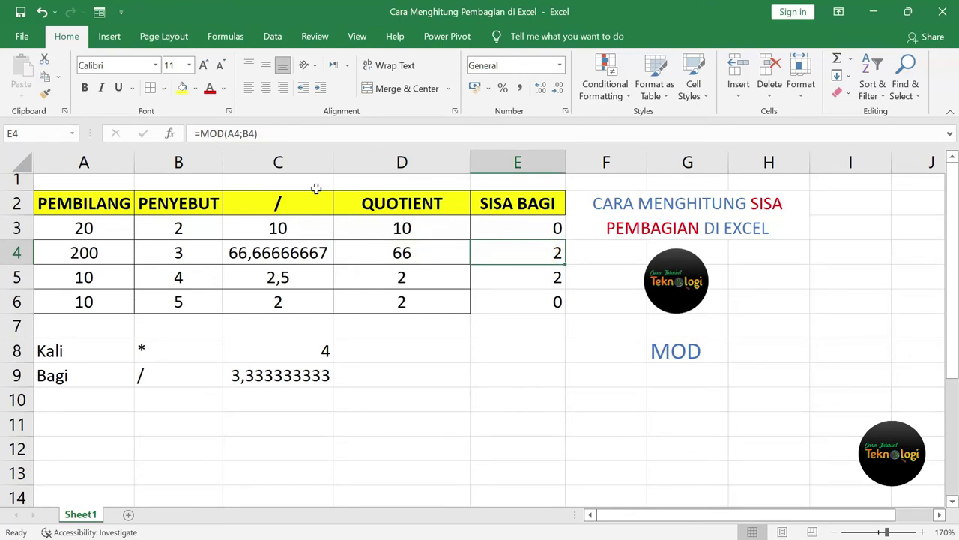
pyautogui.click(288, 258)
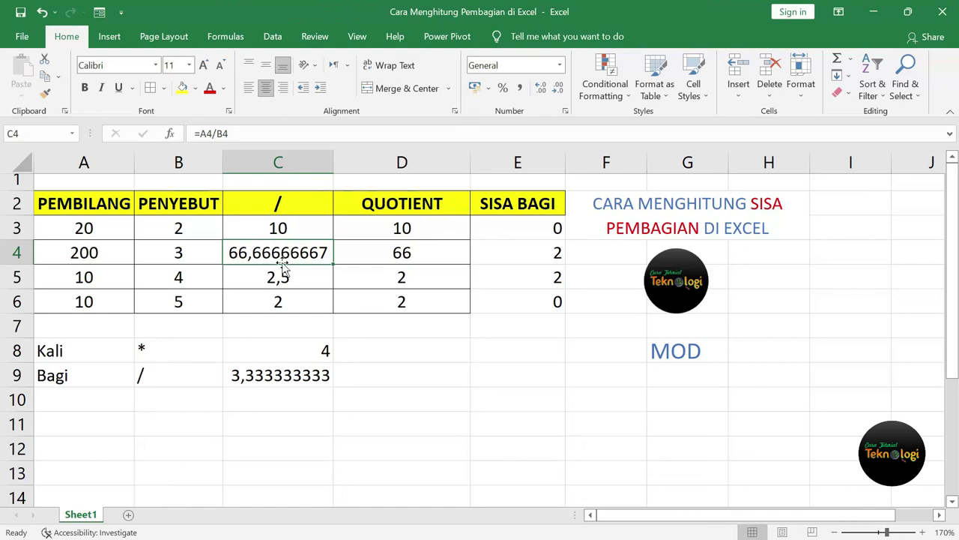
pyautogui.click(525, 375)
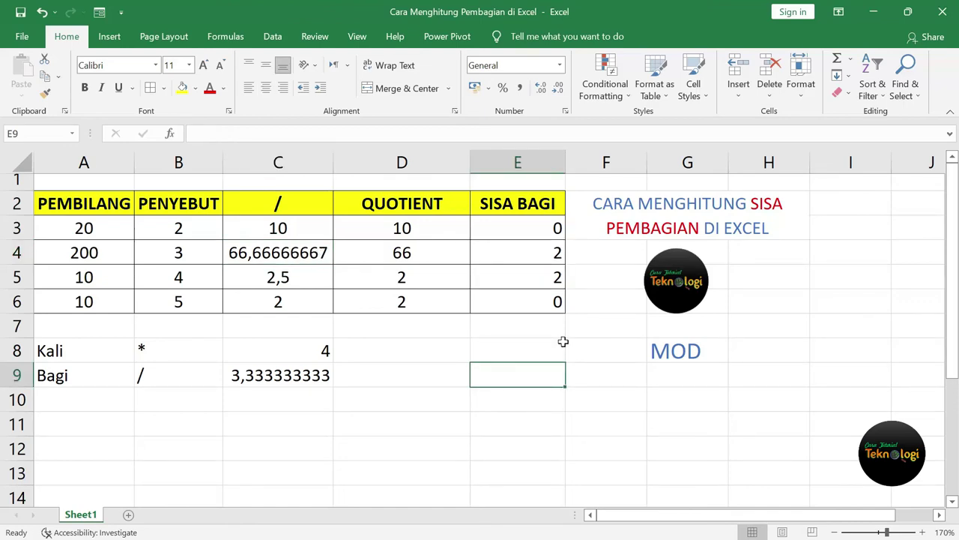
pyautogui.click(708, 351)
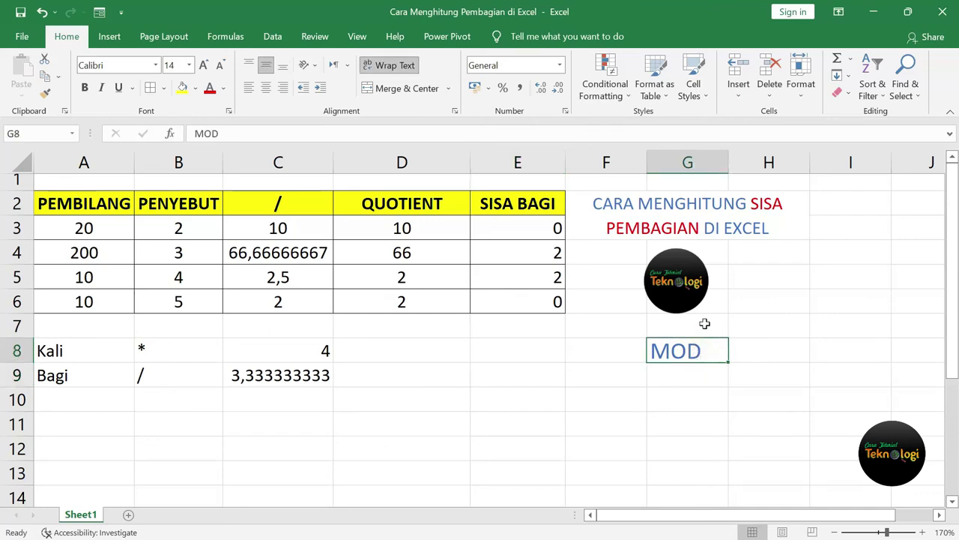